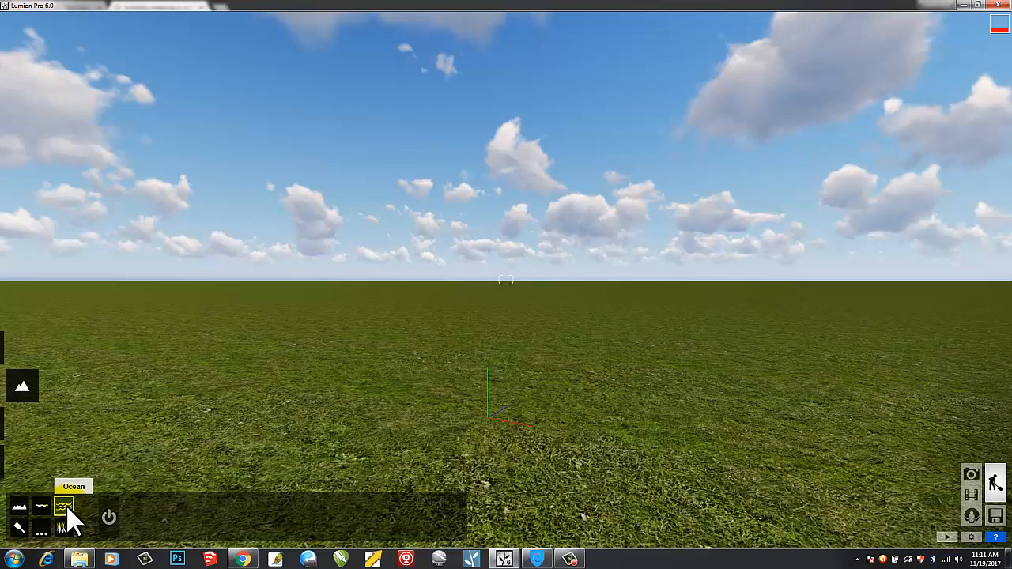
# Turn on the ocean for the landscape and angle the view down onto the water.
pyautogui.click(66, 504)
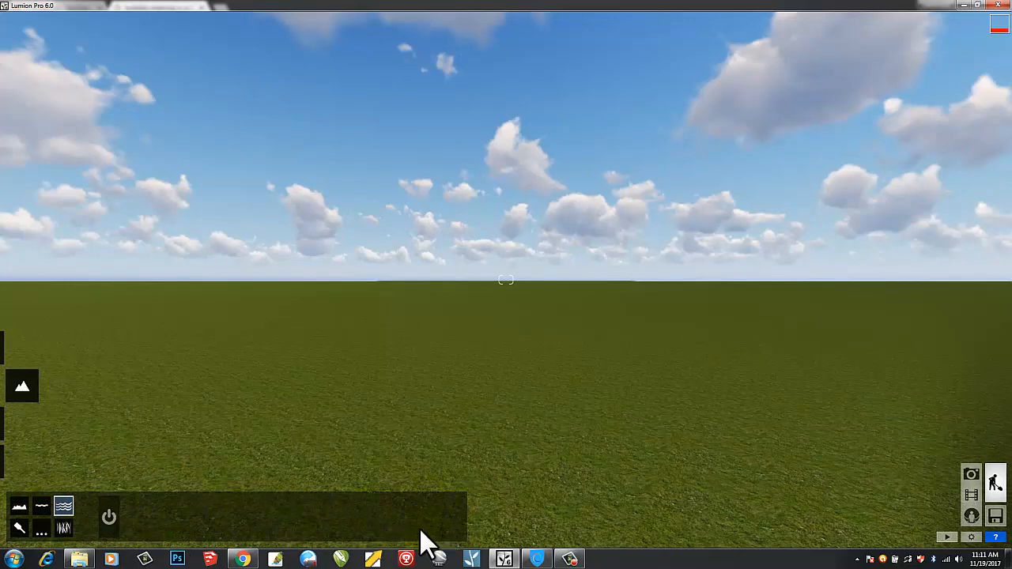
pyautogui.click(107, 518)
pyautogui.click(109, 518)
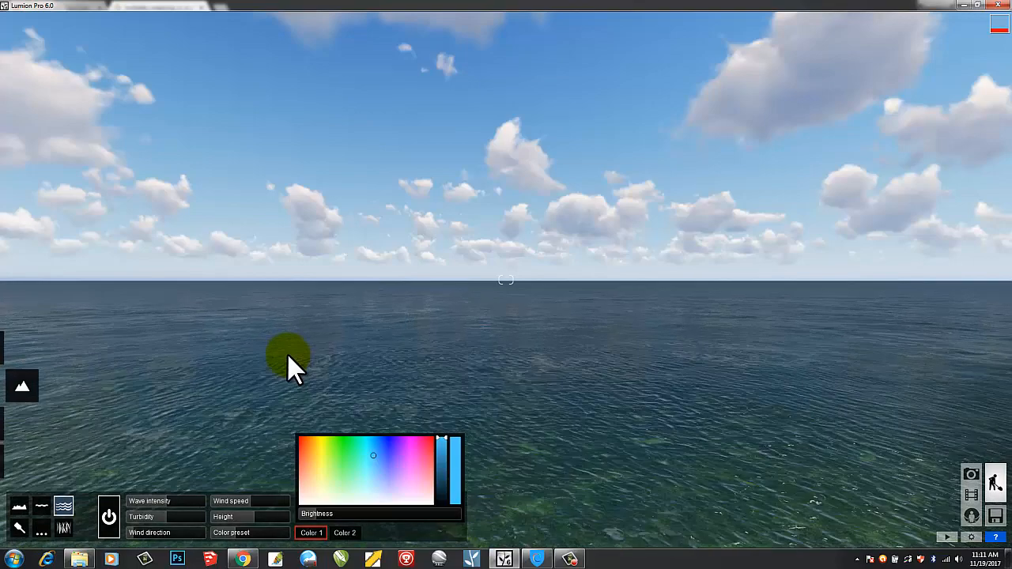
pyautogui.moveTo(279, 337); pyautogui.dragTo(279, 345, button='right')
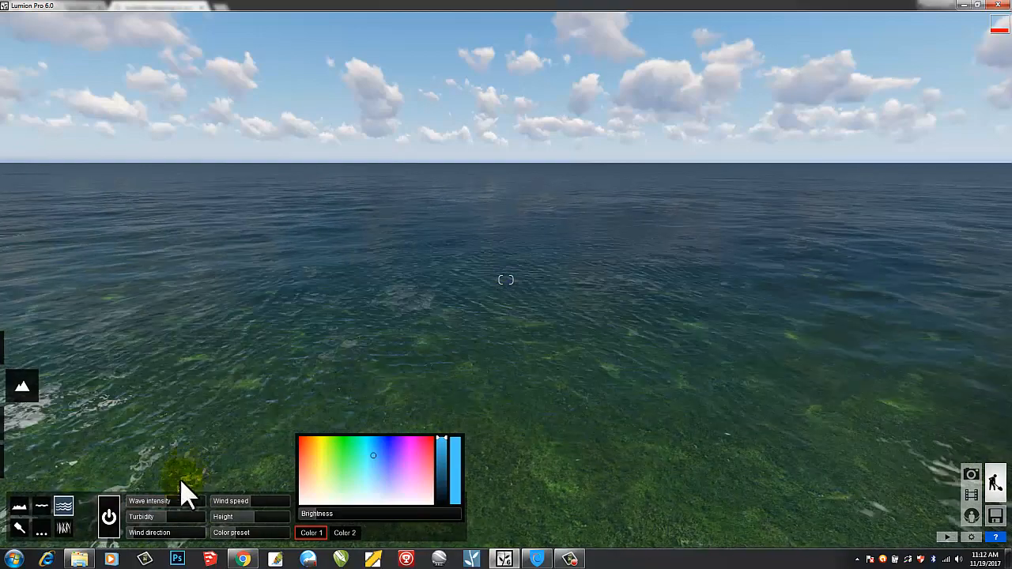
# Try the ocean's wave intensity at its maximum and at 0, ending at 0.4.
pyautogui.moveTo(182, 499); pyautogui.dragTo(209, 500)
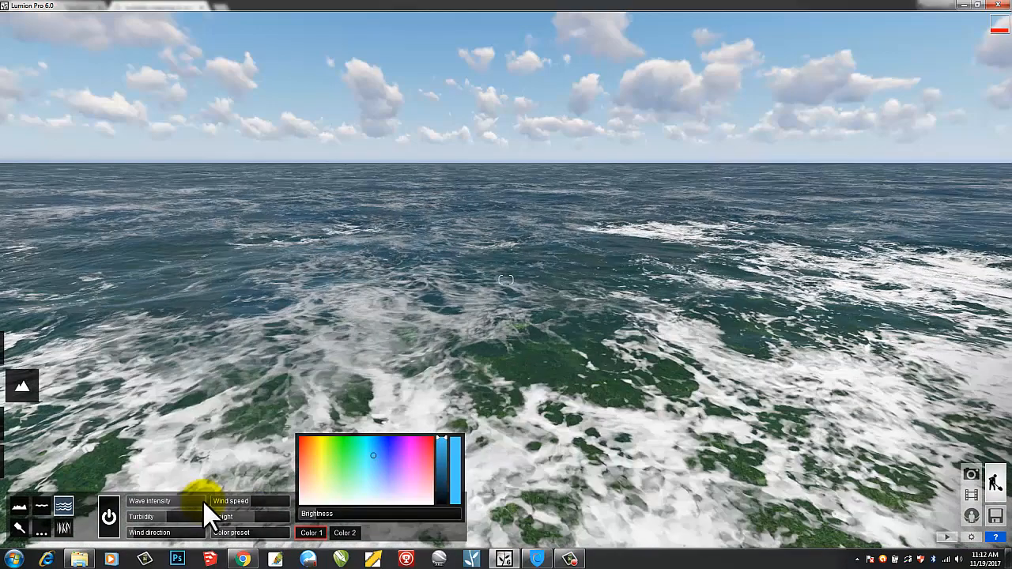
pyautogui.moveTo(198, 500)
pyautogui.moveTo(198, 500); pyautogui.dragTo(130, 500)
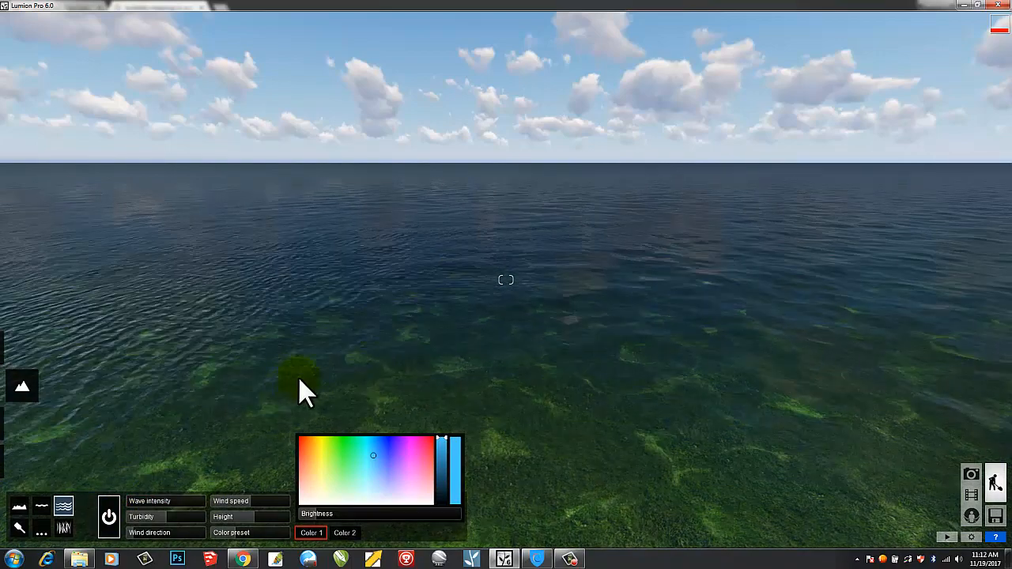
pyautogui.moveTo(130, 503)
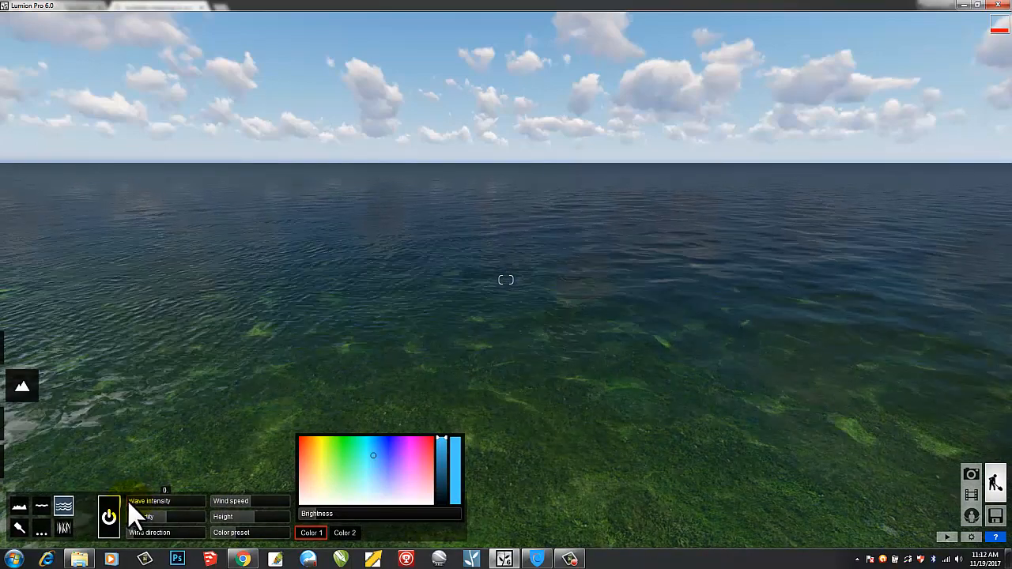
pyautogui.moveTo(128, 500); pyautogui.dragTo(157, 502)
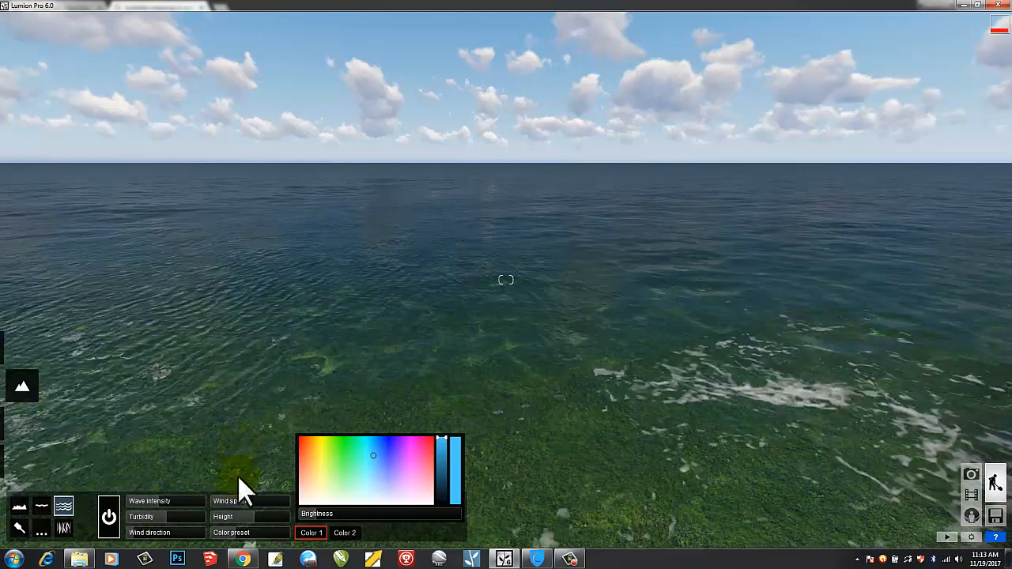
# Raise the ocean's wave intensity to nearly full and compare wind speeds of 1 and 0, ending at 1.
pyautogui.moveTo(243, 504)
pyautogui.mouseDown()
pyautogui.moveTo(233, 503)
pyautogui.moveTo(248, 504)
pyautogui.mouseUp()
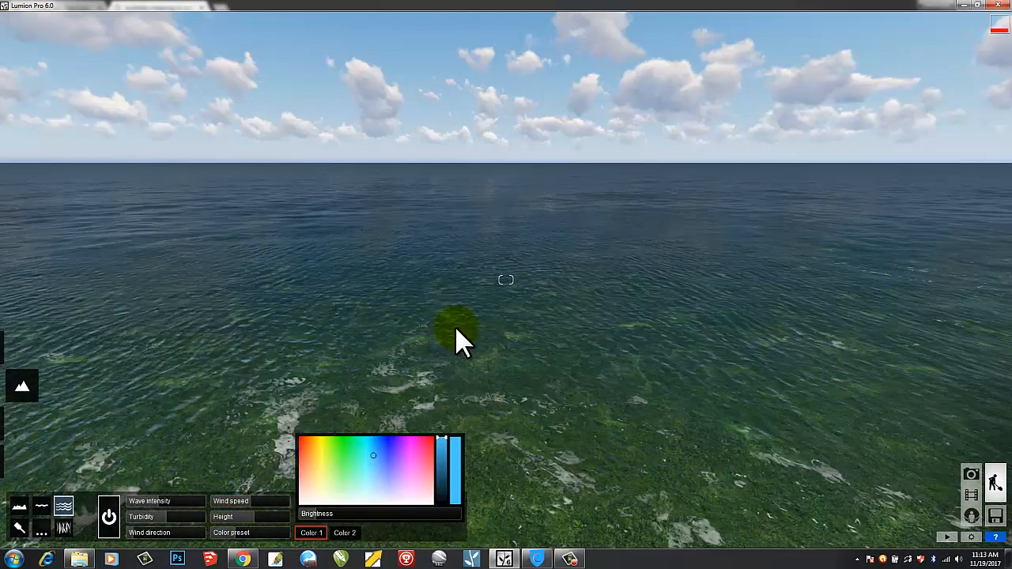
pyautogui.moveTo(241, 500); pyautogui.dragTo(287, 500)
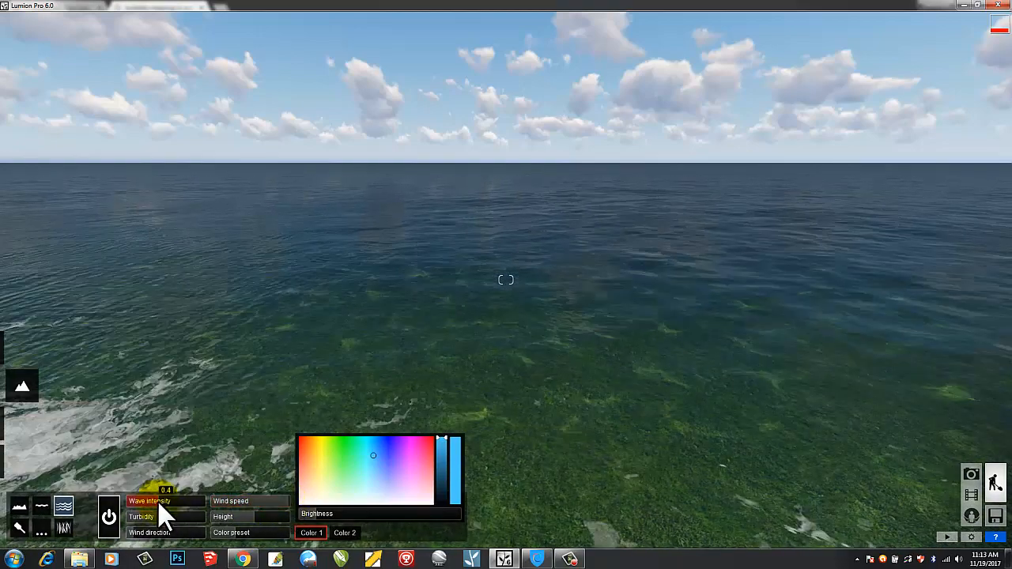
pyautogui.moveTo(158, 503); pyautogui.dragTo(198, 502)
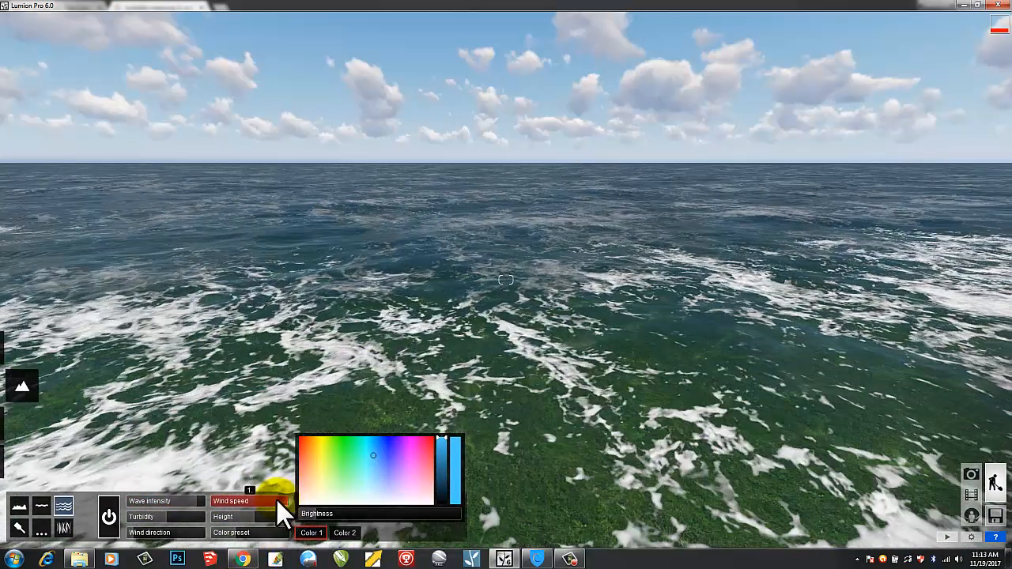
pyautogui.moveTo(277, 500); pyautogui.dragTo(215, 503)
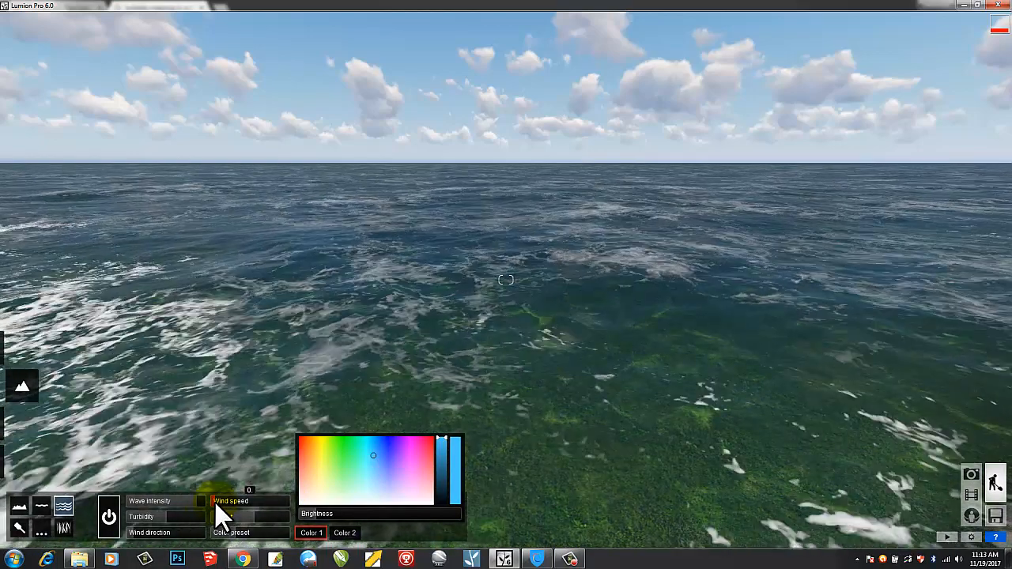
pyautogui.click(215, 503)
pyautogui.moveTo(215, 503); pyautogui.dragTo(284, 501)
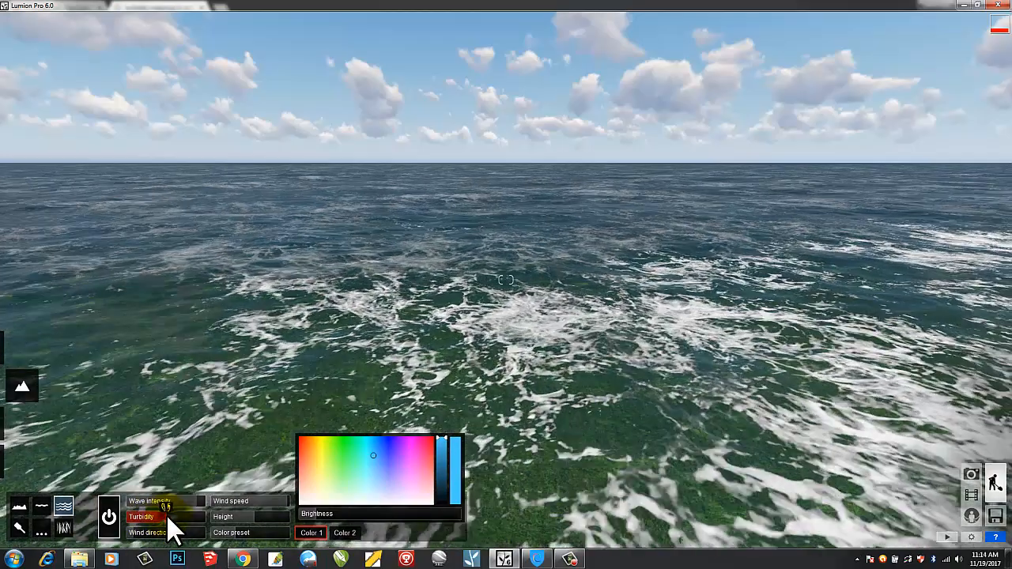
# Compare the ocean's turbidity at maximum and minimum, ending slightly below the middle of its range.
pyautogui.moveTo(166, 514); pyautogui.dragTo(222, 513)
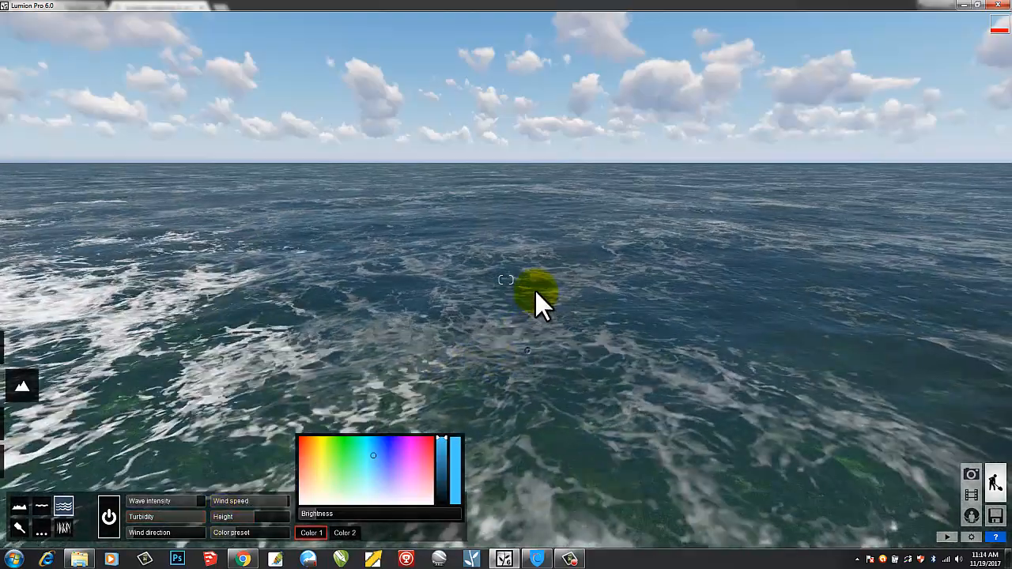
pyautogui.moveTo(535, 289); pyautogui.dragTo(656, 199, button='right')
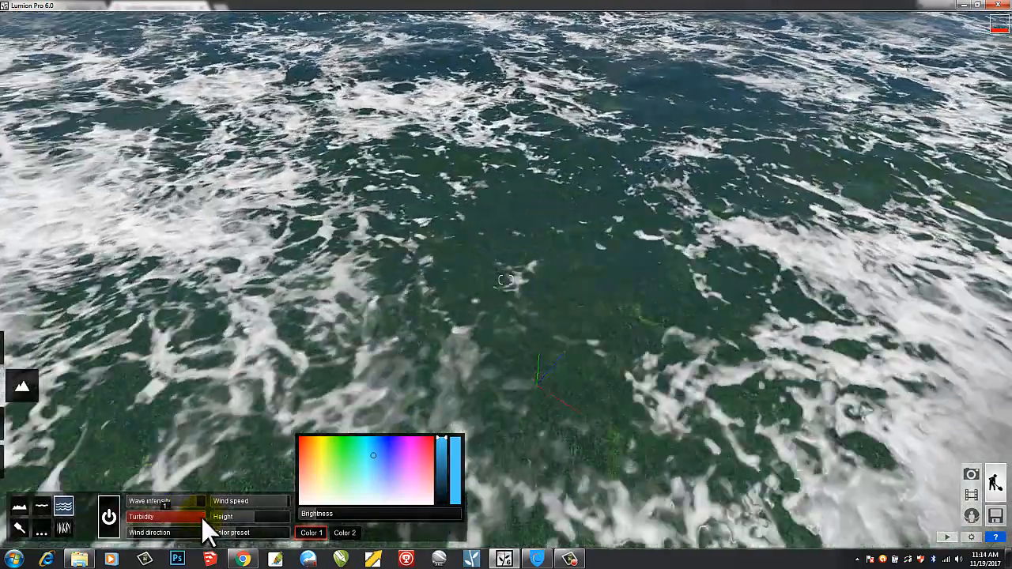
pyautogui.moveTo(201, 516); pyautogui.dragTo(145, 497)
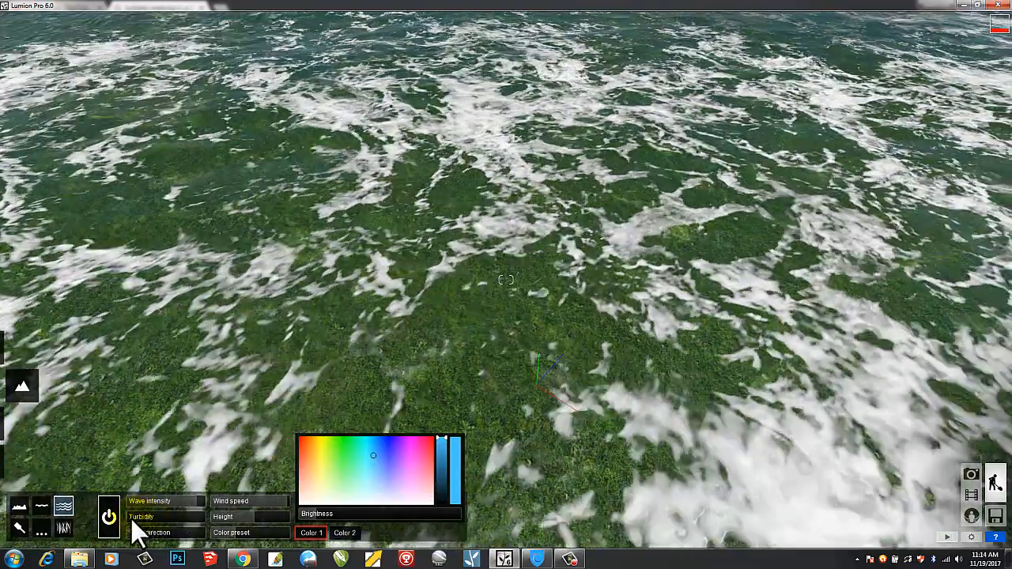
pyautogui.moveTo(130, 517); pyautogui.dragTo(166, 515)
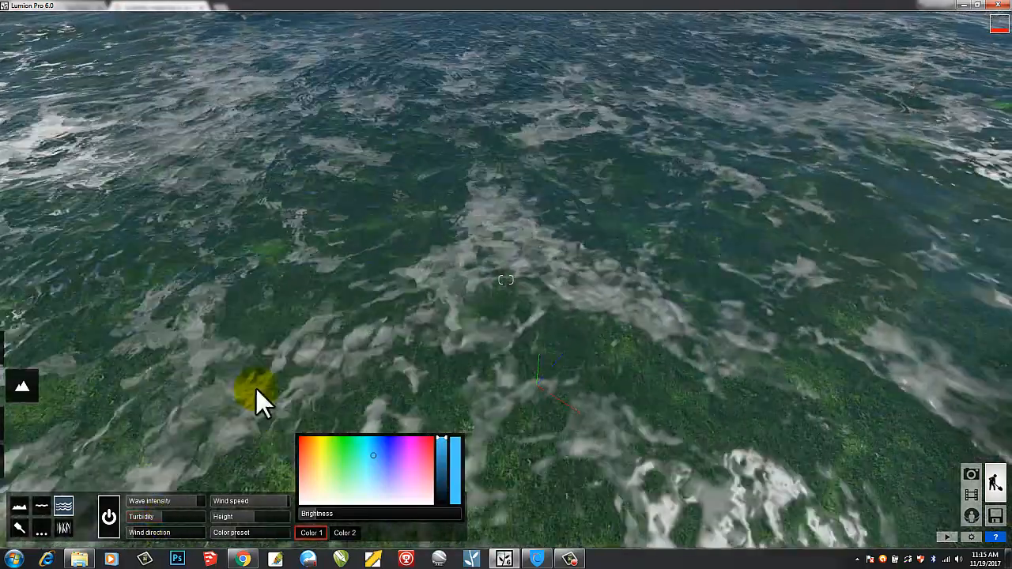
# Try ocean heights of -5.5 and 9.2, ending with the water level below the grass terrain.
pyautogui.press('q')
pyautogui.press('s')
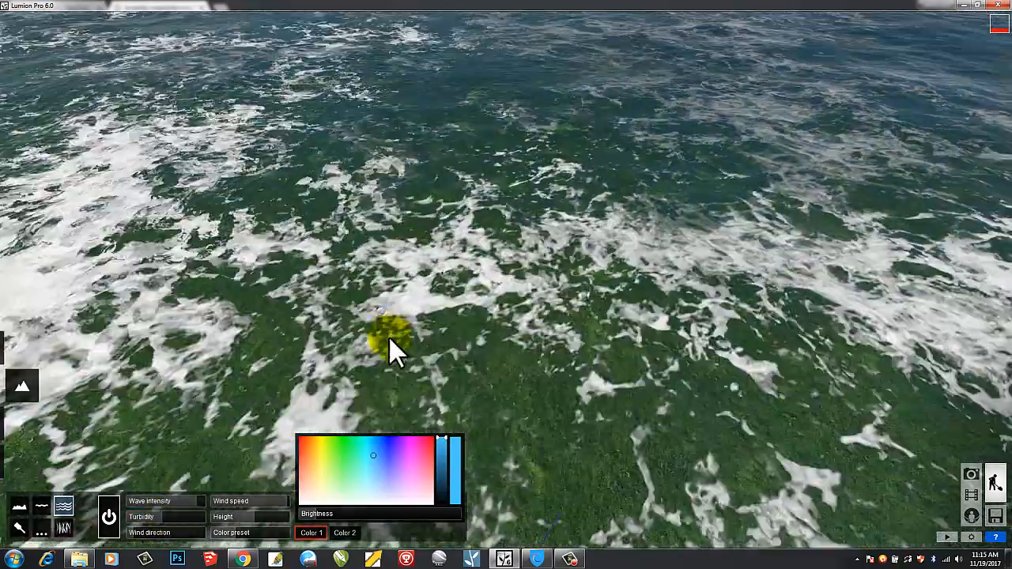
pyautogui.moveTo(389, 335); pyautogui.dragTo(385, 318, button='right')
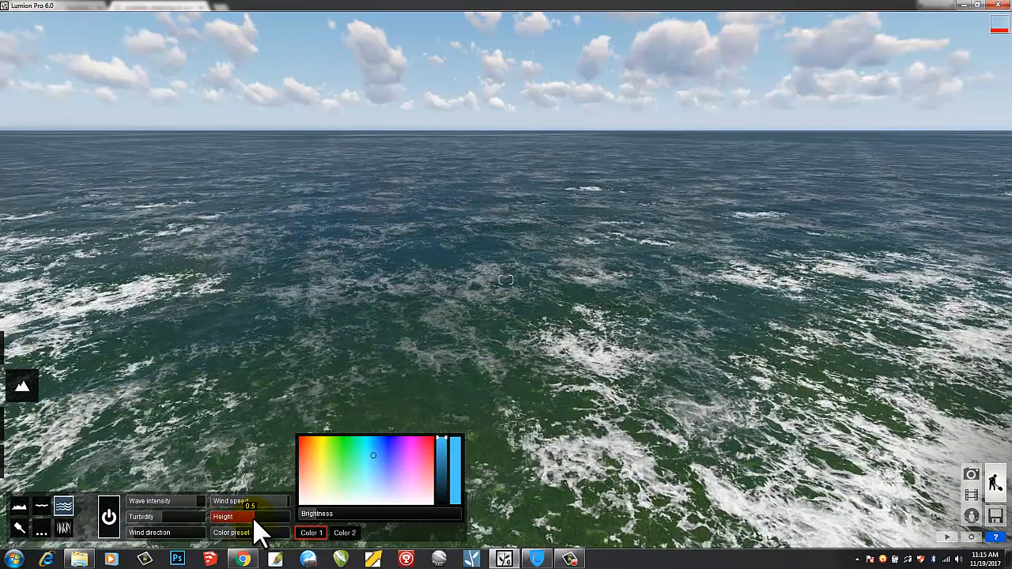
pyautogui.moveTo(253, 518); pyautogui.dragTo(252, 518)
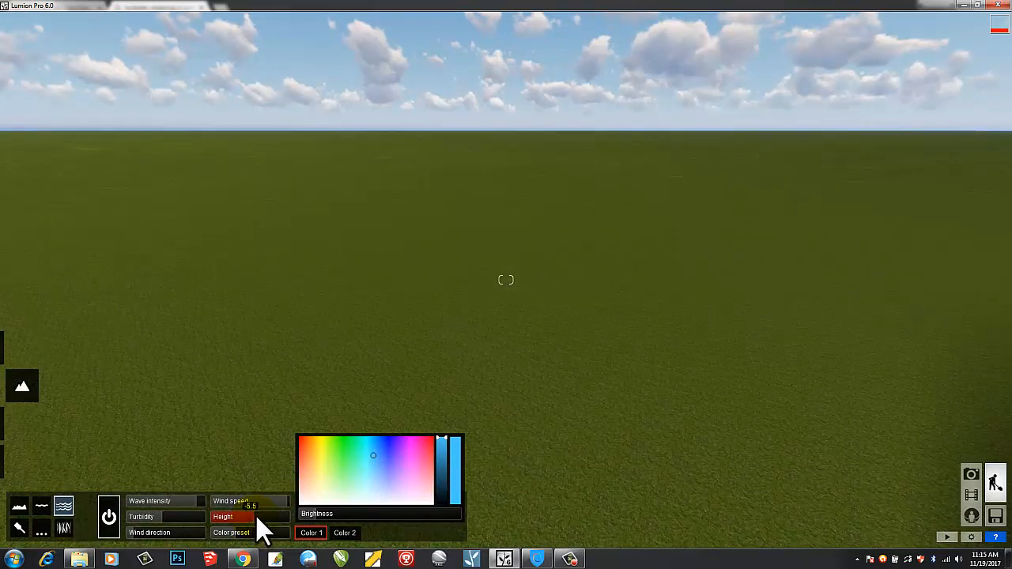
pyautogui.moveTo(255, 515); pyautogui.dragTo(256, 514)
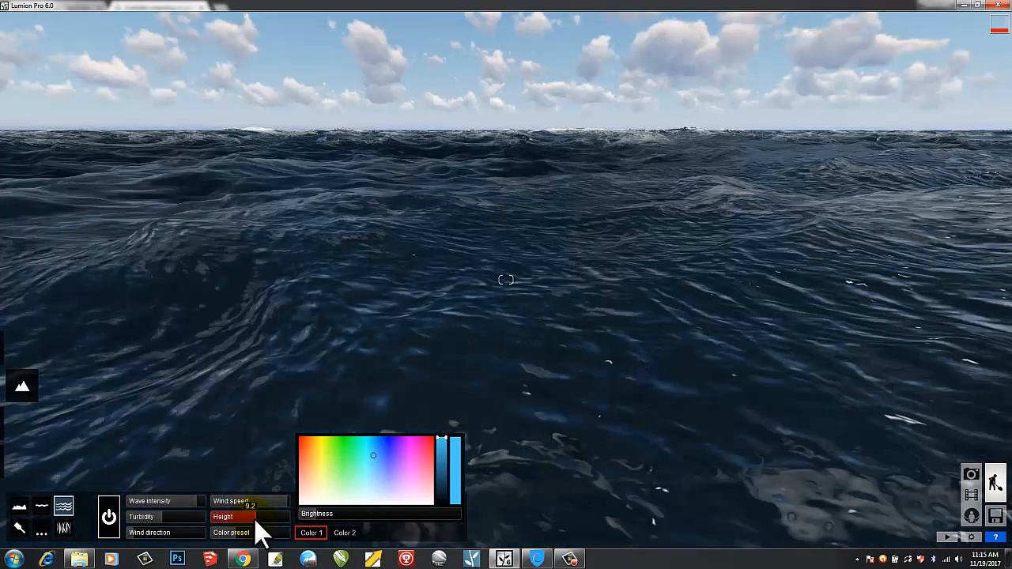
pyautogui.moveTo(254, 518)
pyautogui.mouseDown()
pyautogui.moveTo(264, 517)
pyautogui.moveTo(244, 517)
pyautogui.moveTo(255, 522)
pyautogui.mouseUp()
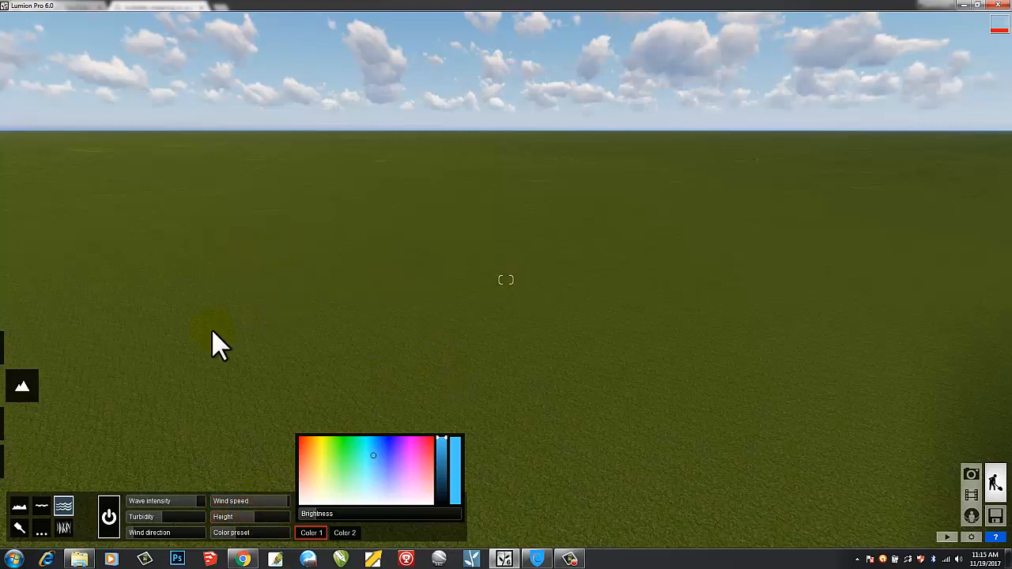
# Dig a pit in the middle of the terrain with the lowering brush, deep enough to reach the ocean water.
pyautogui.click(21, 502)
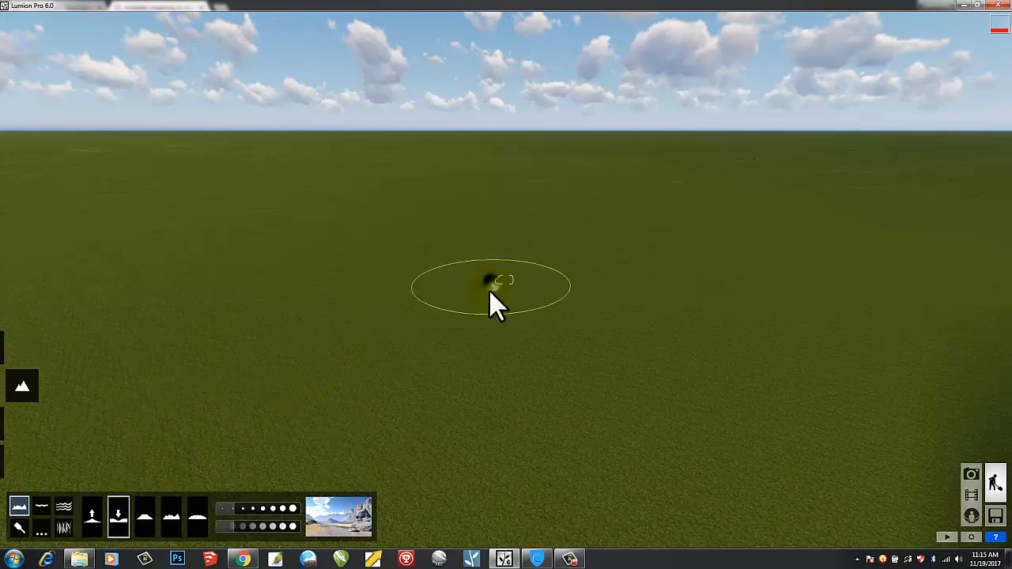
pyautogui.moveTo(489, 294); pyautogui.dragTo(487, 299)
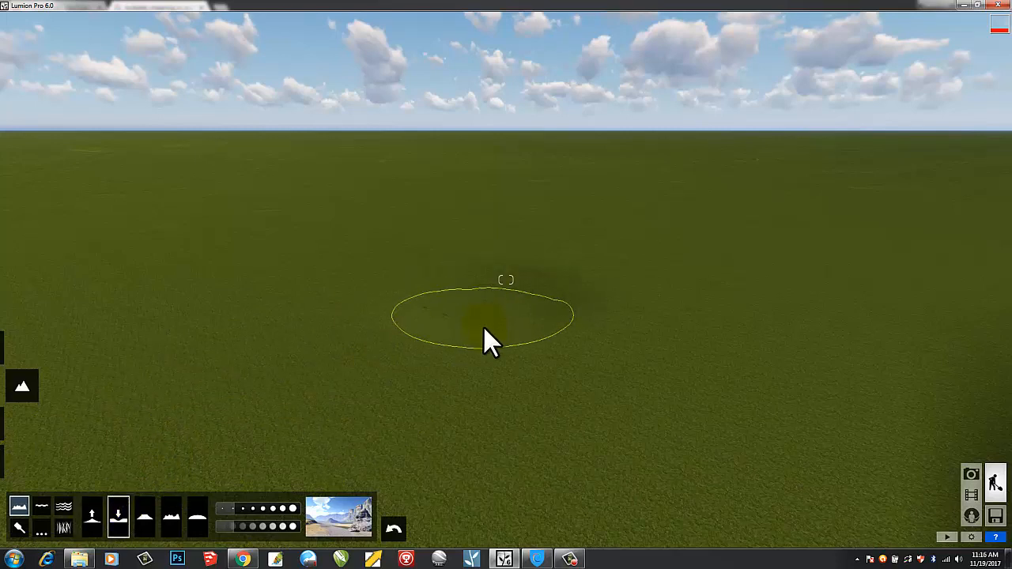
pyautogui.moveTo(481, 340)
pyautogui.mouseDown()
pyautogui.moveTo(512, 367)
pyautogui.moveTo(491, 377)
pyautogui.moveTo(468, 375)
pyautogui.moveTo(459, 355)
pyautogui.moveTo(403, 363)
pyautogui.moveTo(501, 384)
pyautogui.moveTo(511, 398)
pyautogui.moveTo(481, 411)
pyautogui.moveTo(434, 405)
pyautogui.moveTo(381, 372)
pyautogui.moveTo(541, 324)
pyautogui.moveTo(501, 348)
pyautogui.mouseUp()
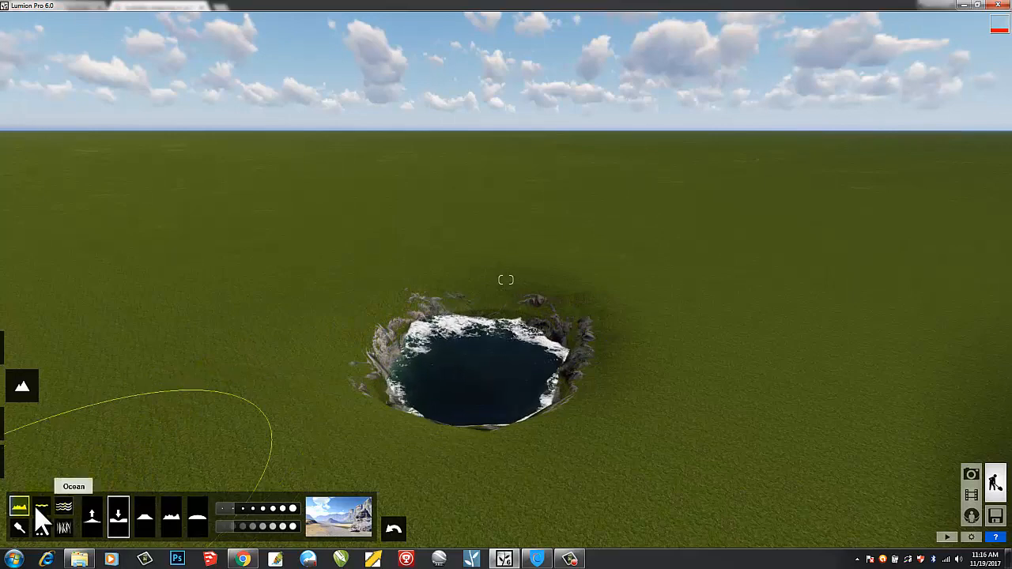
# Raise the ocean's height so the water covers the whole terrain.
pyautogui.click(62, 504)
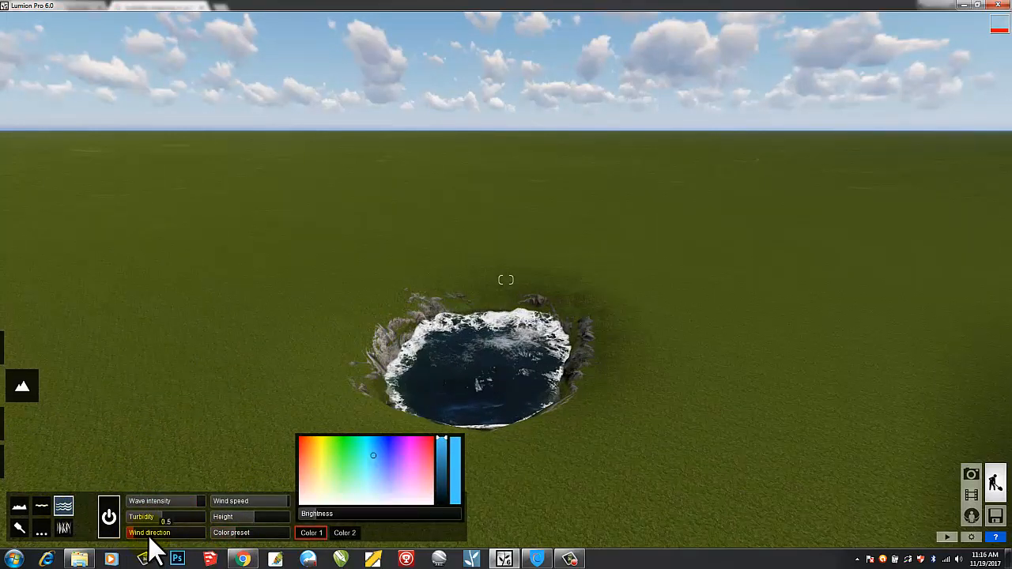
pyautogui.click(253, 516)
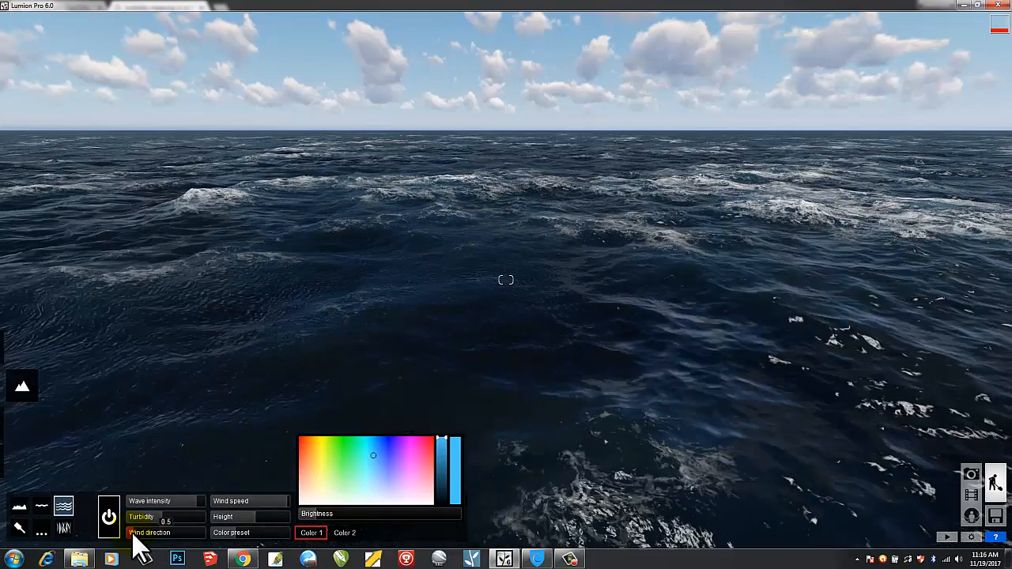
# Raise the wave intensity to its maximum and try wind directions including 6 and 2.9, ending at a low value.
pyautogui.moveTo(136, 534); pyautogui.dragTo(168, 534)
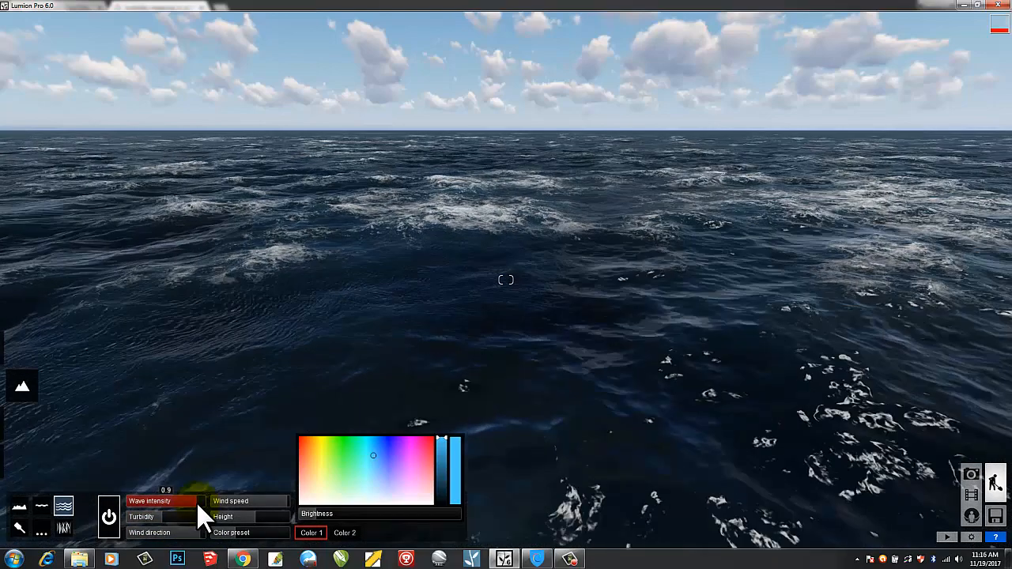
pyautogui.moveTo(196, 501); pyautogui.dragTo(269, 505)
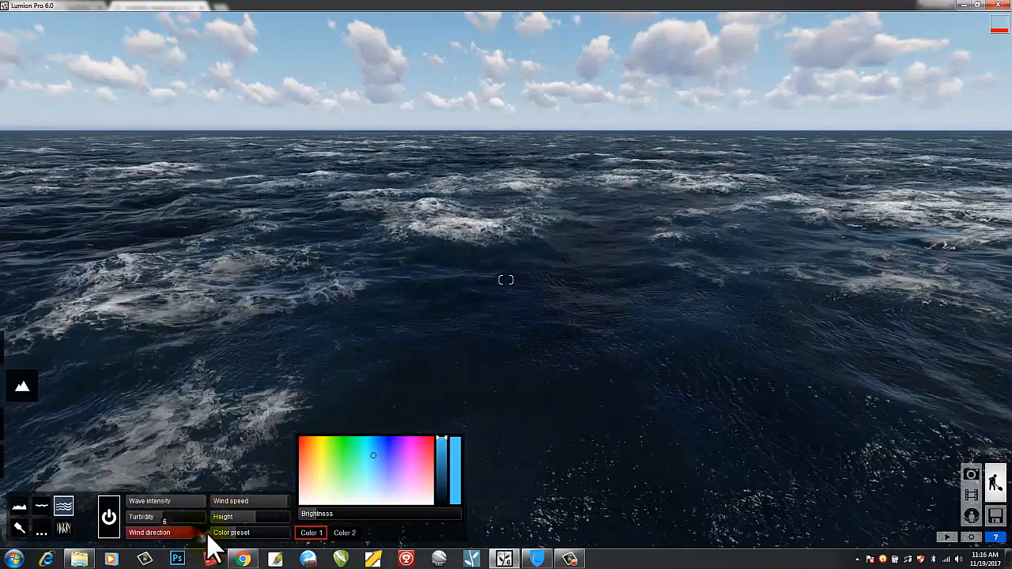
pyautogui.moveTo(209, 535); pyautogui.dragTo(165, 536)
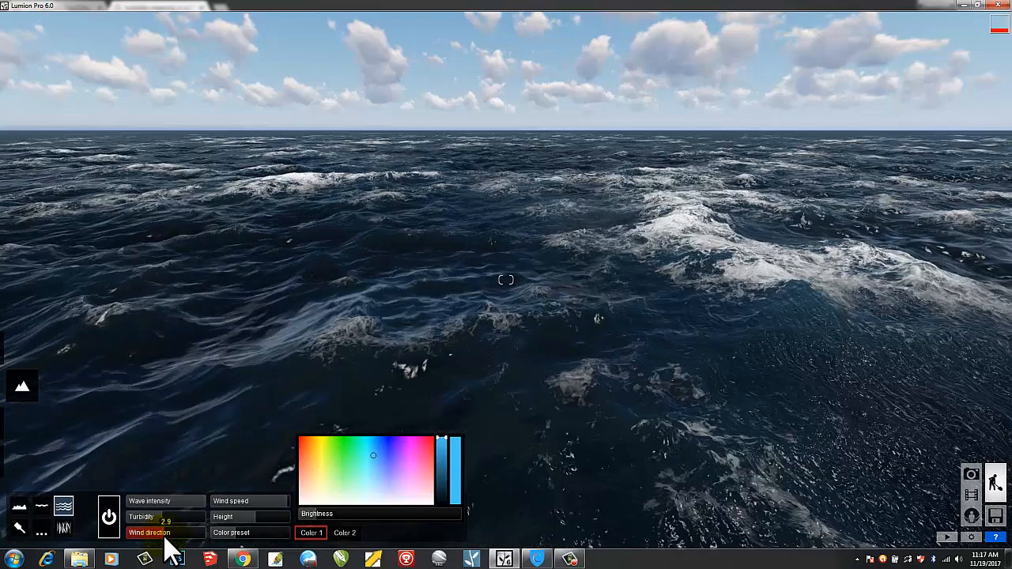
pyautogui.moveTo(156, 534); pyautogui.dragTo(141, 535)
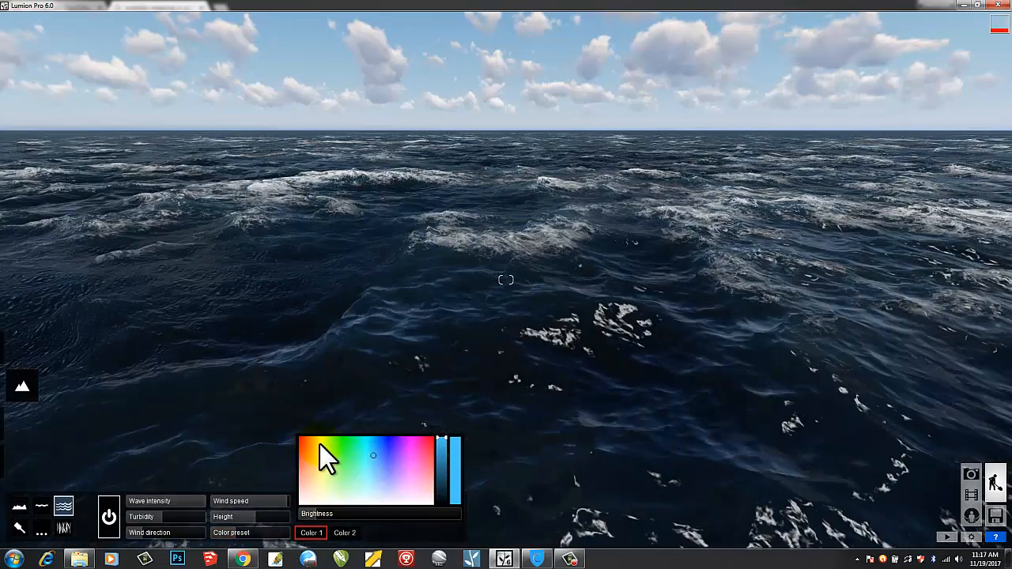
# Try orange, green and magenta tints for the ocean's Color 1, ending on red.
pyautogui.click(305, 443)
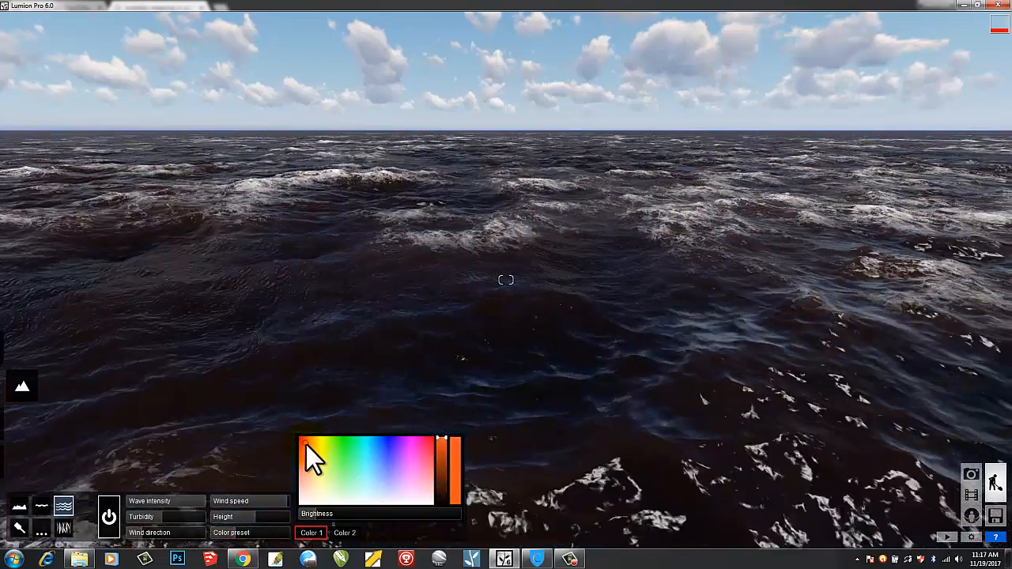
pyautogui.click(306, 459)
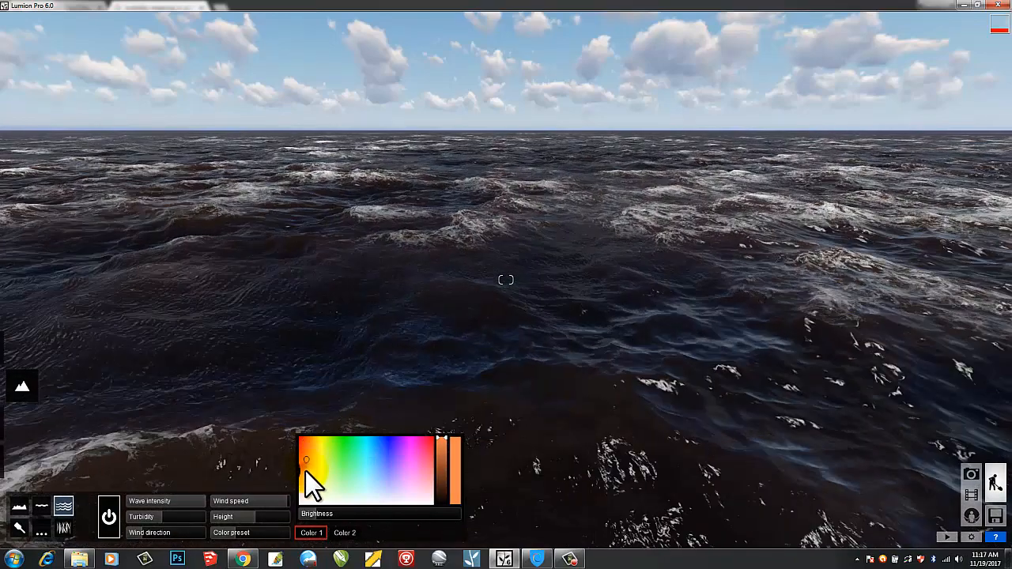
pyautogui.click(315, 466)
pyautogui.click(320, 452)
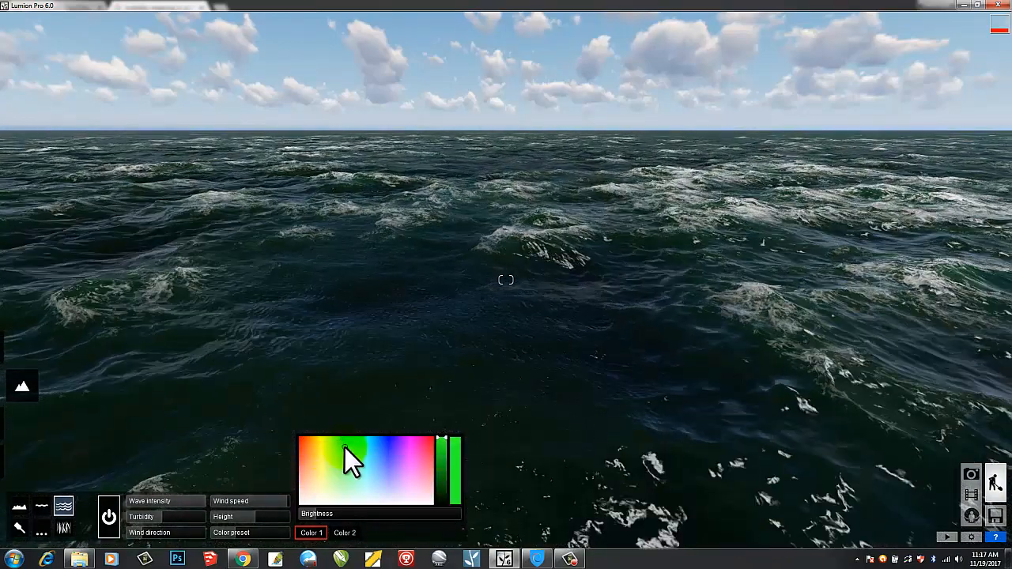
pyautogui.click(407, 449)
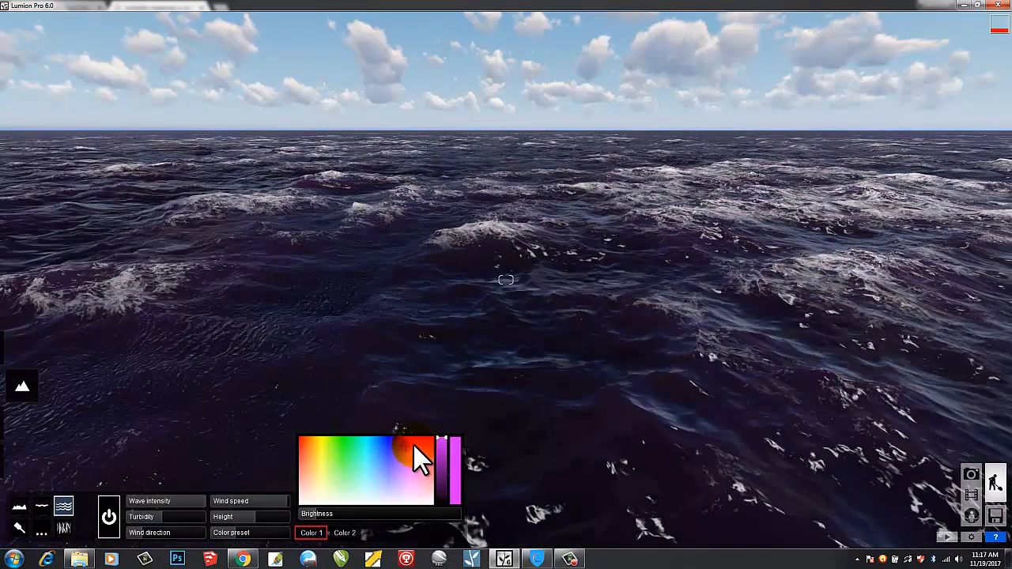
pyautogui.click(431, 438)
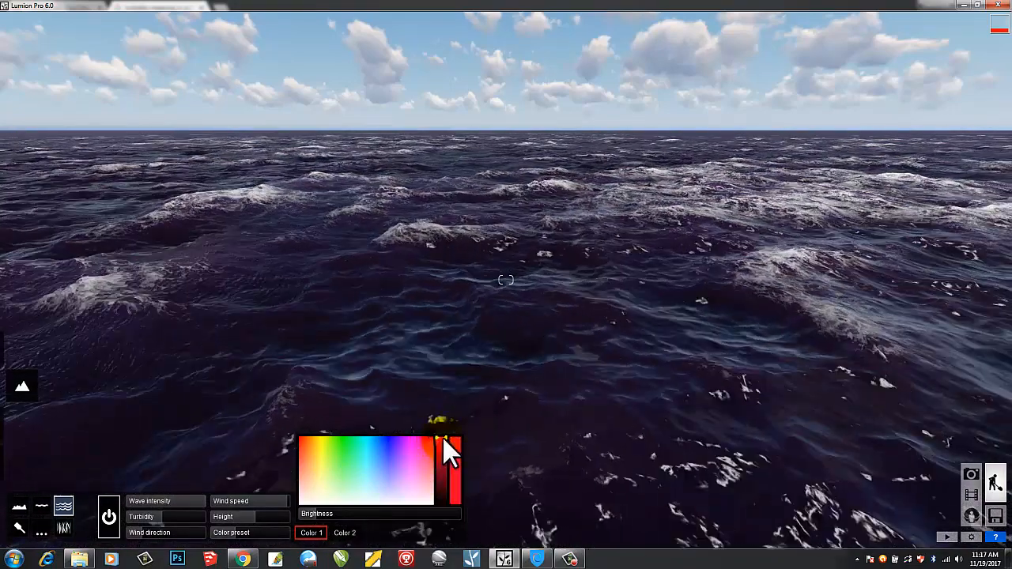
# Try magenta and near-white tints for the ocean's Color 1, with a brightness of about 1.3.
pyautogui.moveTo(424, 441); pyautogui.dragTo(413, 444)
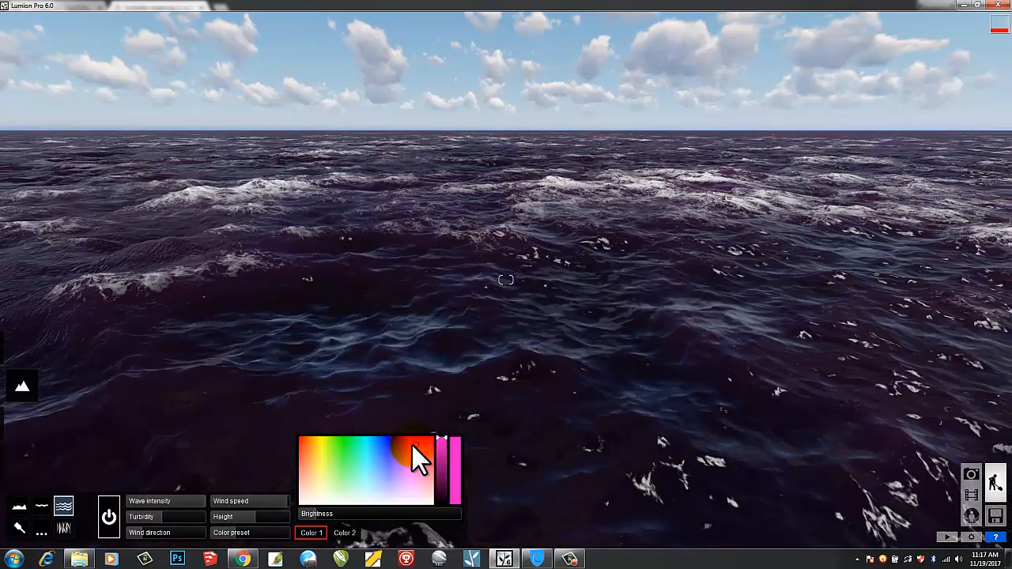
pyautogui.moveTo(367, 470)
pyautogui.mouseDown()
pyautogui.moveTo(366, 485)
pyautogui.moveTo(350, 492)
pyautogui.moveTo(415, 501)
pyautogui.moveTo(341, 501)
pyautogui.mouseUp()
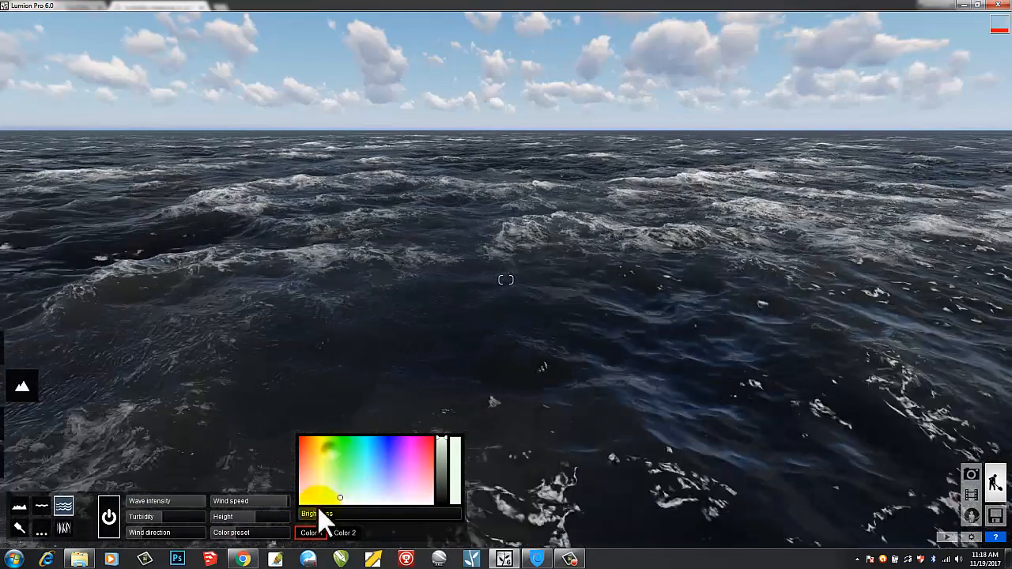
pyautogui.click(317, 505)
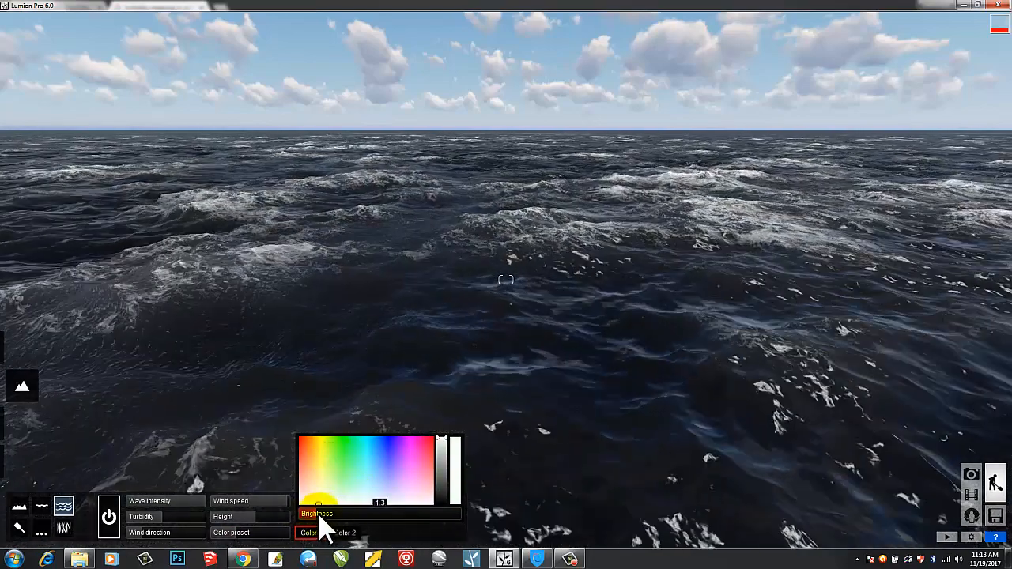
pyautogui.moveTo(318, 513)
pyautogui.mouseDown()
pyautogui.moveTo(341, 514)
pyautogui.moveTo(298, 511)
pyautogui.moveTo(323, 511)
pyautogui.mouseUp()
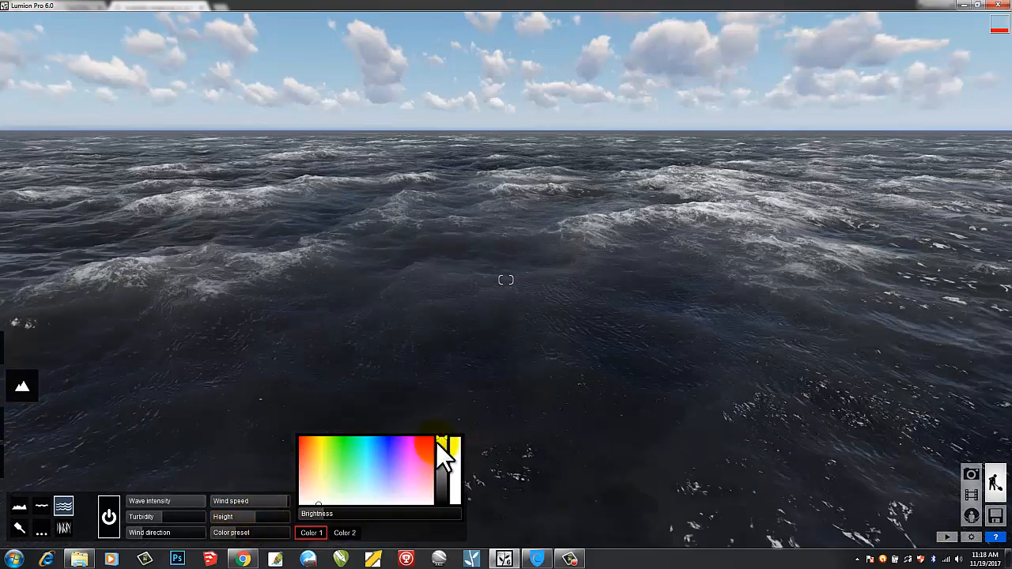
# Darken Color 1 to a medium shade, try blue and yellow-green, ending on pale grey-blue, and adjust the brightness to about 2.7.
pyautogui.moveTo(444, 456); pyautogui.dragTo(432, 472)
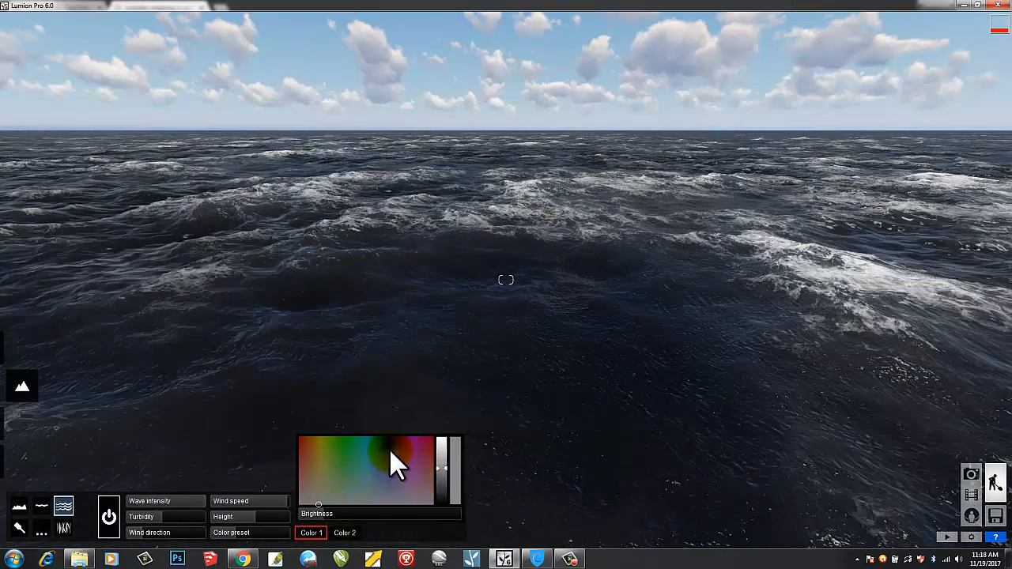
pyautogui.click(390, 451)
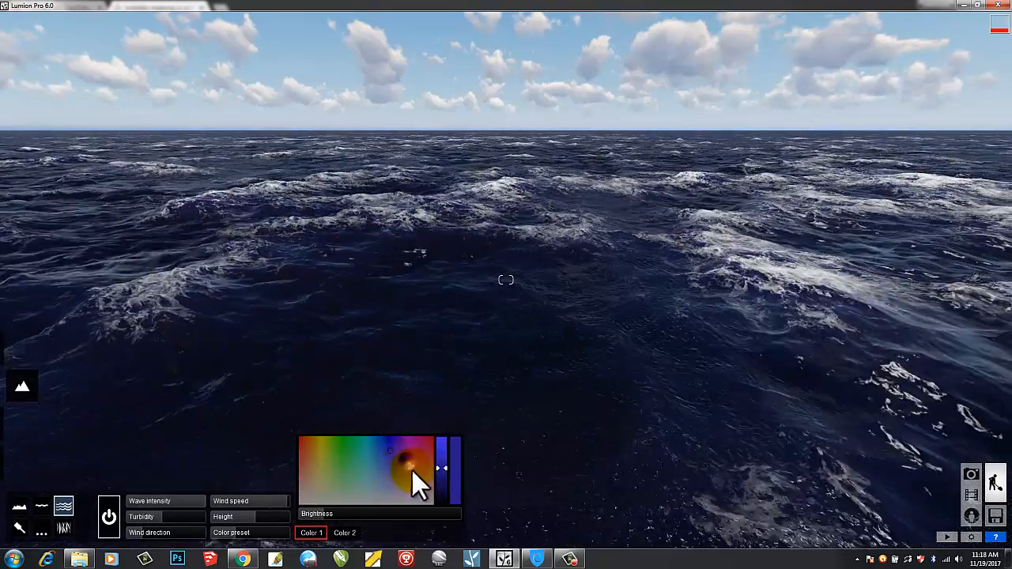
pyautogui.click(421, 475)
pyautogui.moveTo(367, 476)
pyautogui.mouseDown()
pyautogui.moveTo(304, 485)
pyautogui.moveTo(336, 492)
pyautogui.moveTo(342, 464)
pyautogui.moveTo(331, 451)
pyautogui.mouseUp()
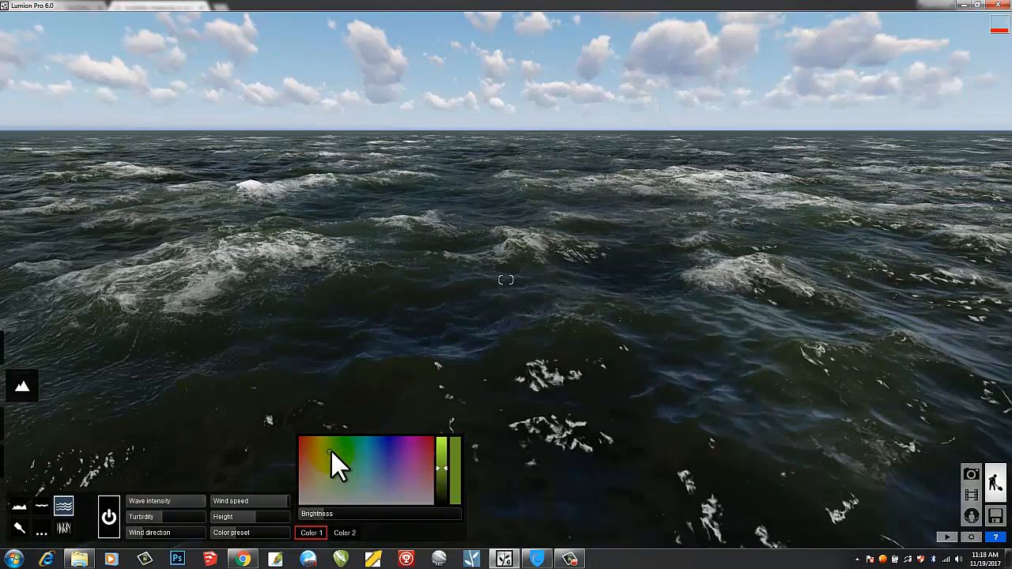
pyautogui.moveTo(332, 451)
pyautogui.mouseDown()
pyautogui.moveTo(362, 444)
pyautogui.moveTo(310, 442)
pyautogui.moveTo(323, 482)
pyautogui.moveTo(366, 488)
pyautogui.mouseUp()
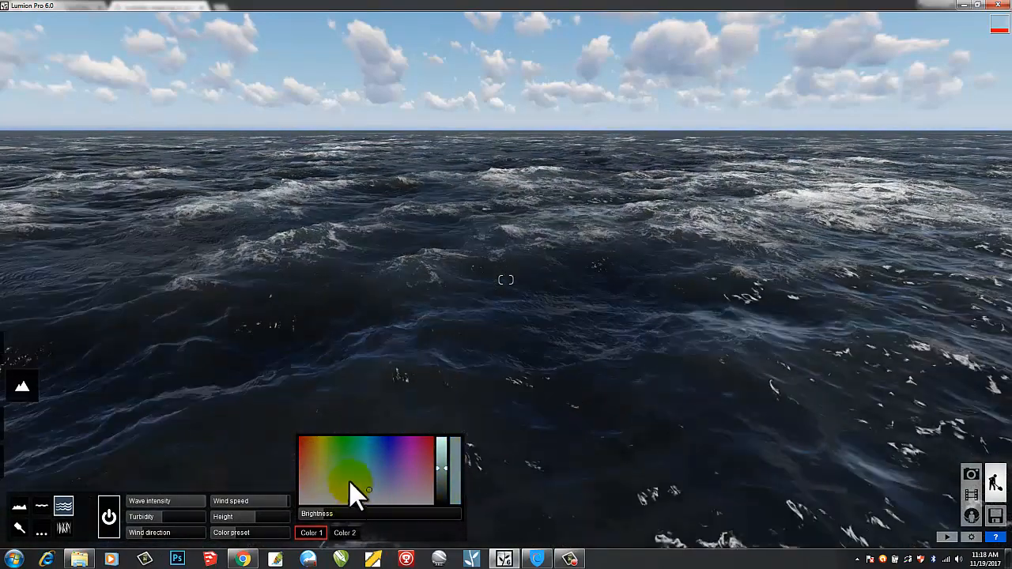
pyautogui.click(327, 512)
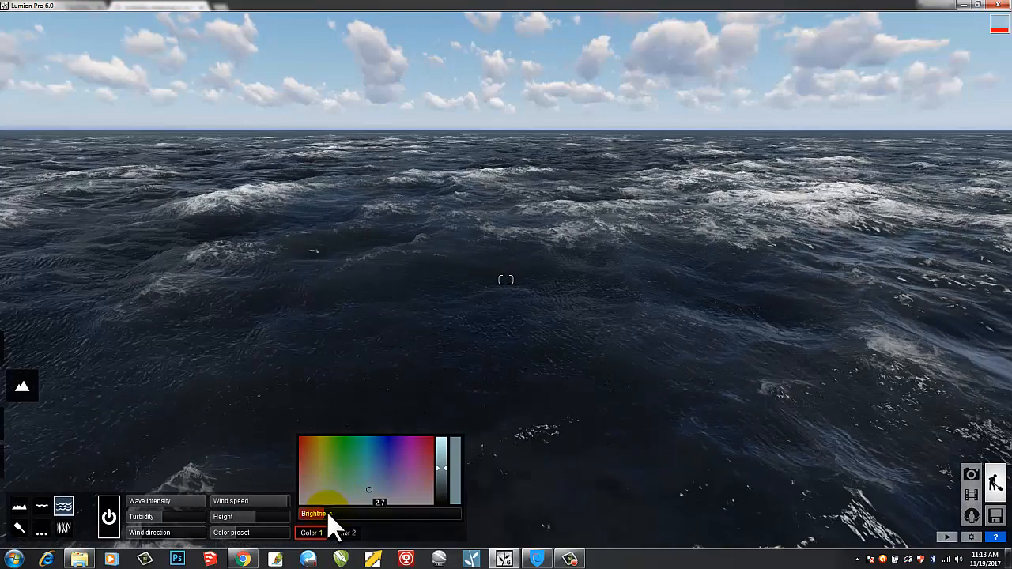
pyautogui.moveTo(327, 510)
pyautogui.mouseDown()
pyautogui.moveTo(353, 514)
pyautogui.moveTo(316, 512)
pyautogui.moveTo(330, 513)
pyautogui.mouseUp()
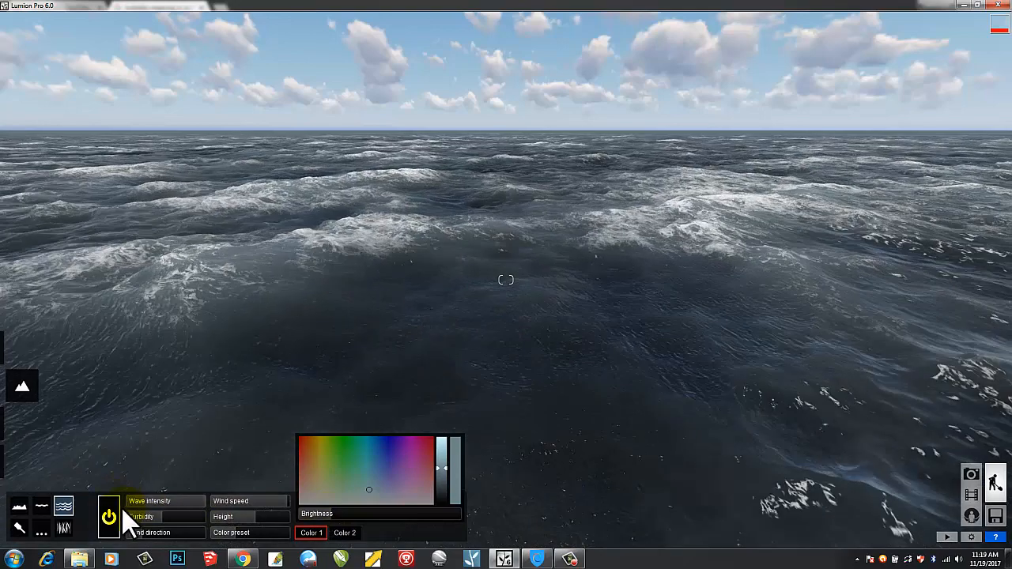
# Turn the ocean off and on again, and reduce its wind speed and height until the water only fills the pit.
pyautogui.click(110, 518)
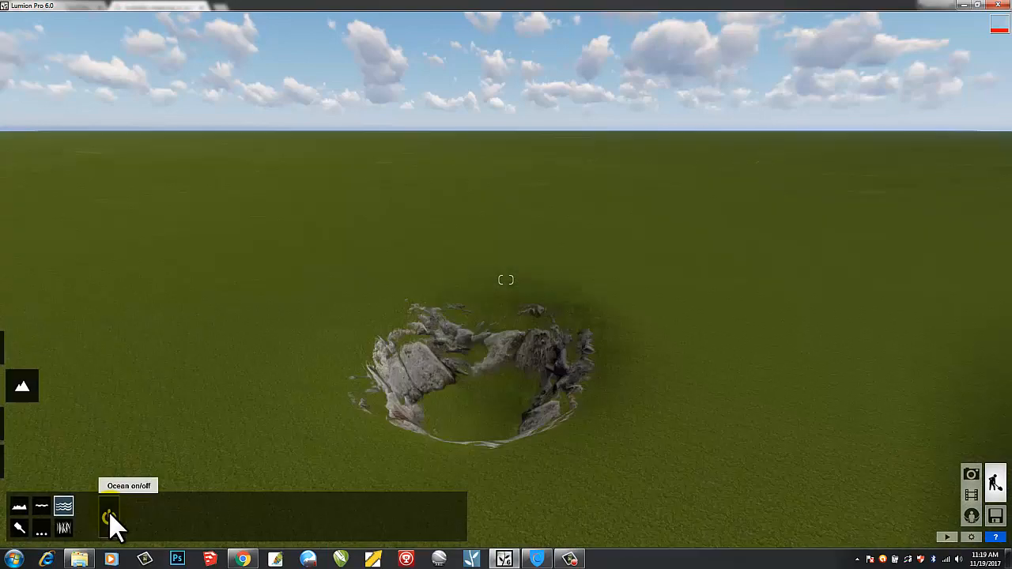
pyautogui.click(109, 512)
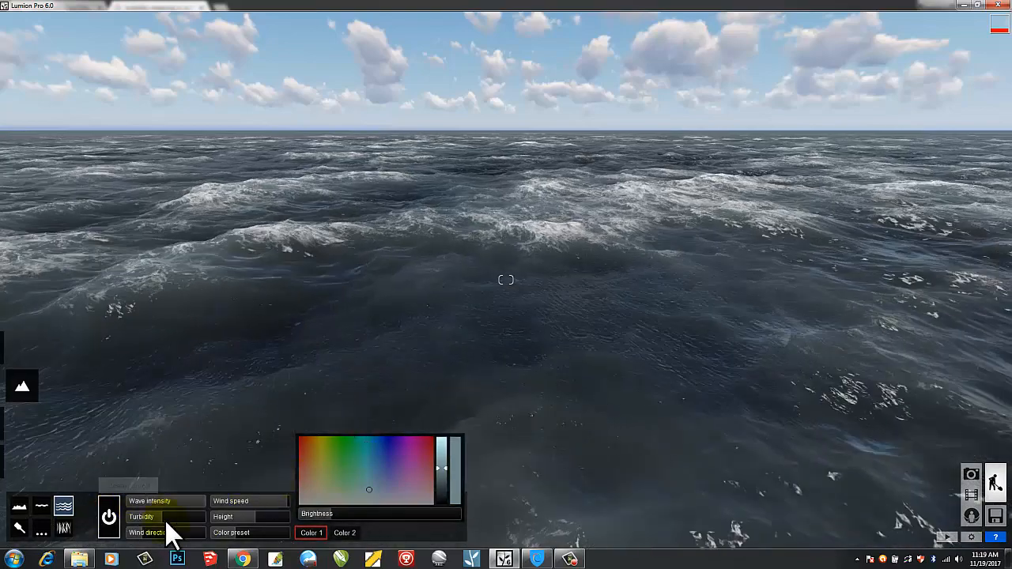
pyautogui.moveTo(277, 499); pyautogui.dragTo(247, 519)
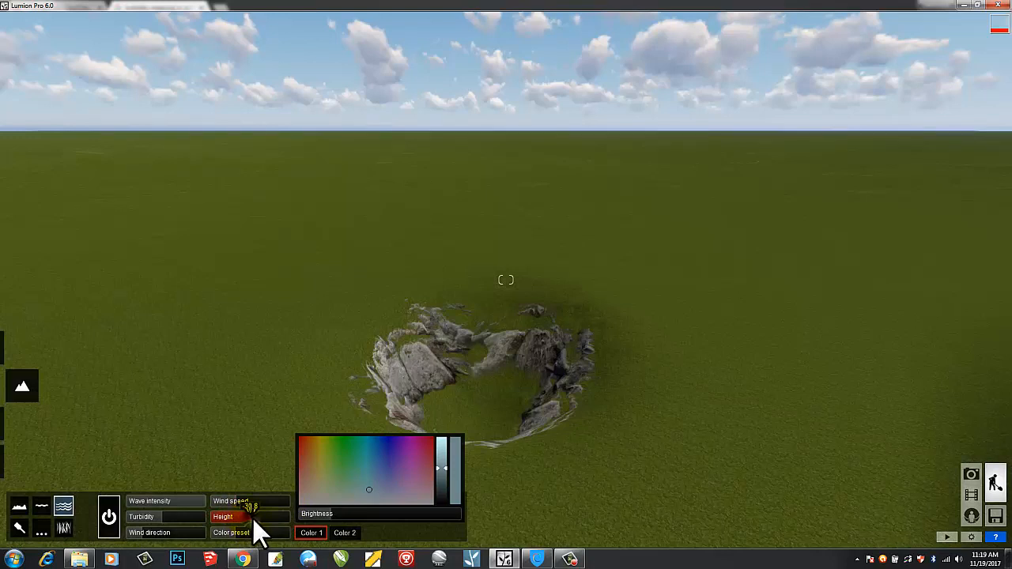
pyautogui.moveTo(254, 517); pyautogui.dragTo(255, 516)
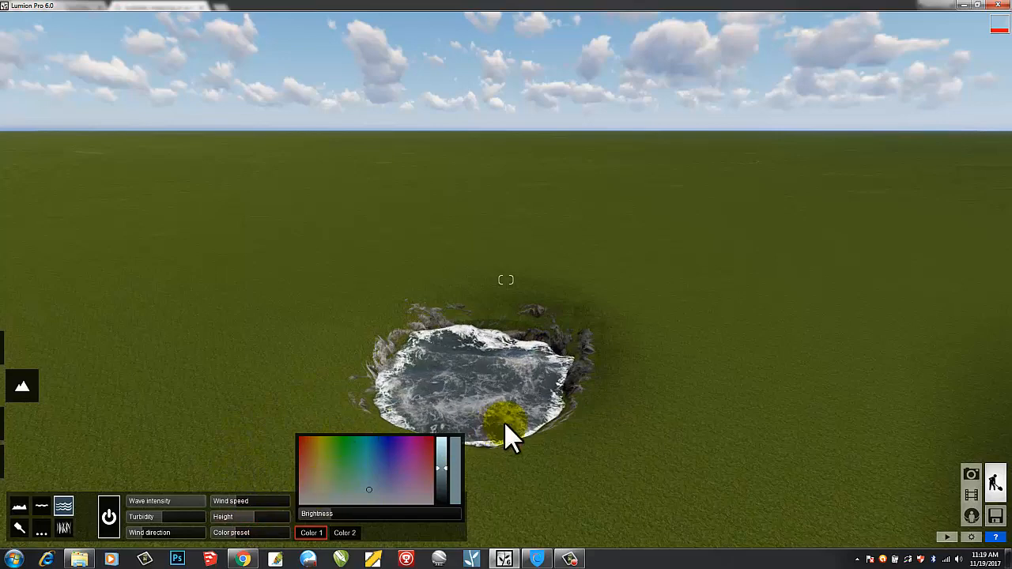
# Try pink, green and red tints for the pit water's Color 1, ending on a muted blue.
pyautogui.click(426, 451)
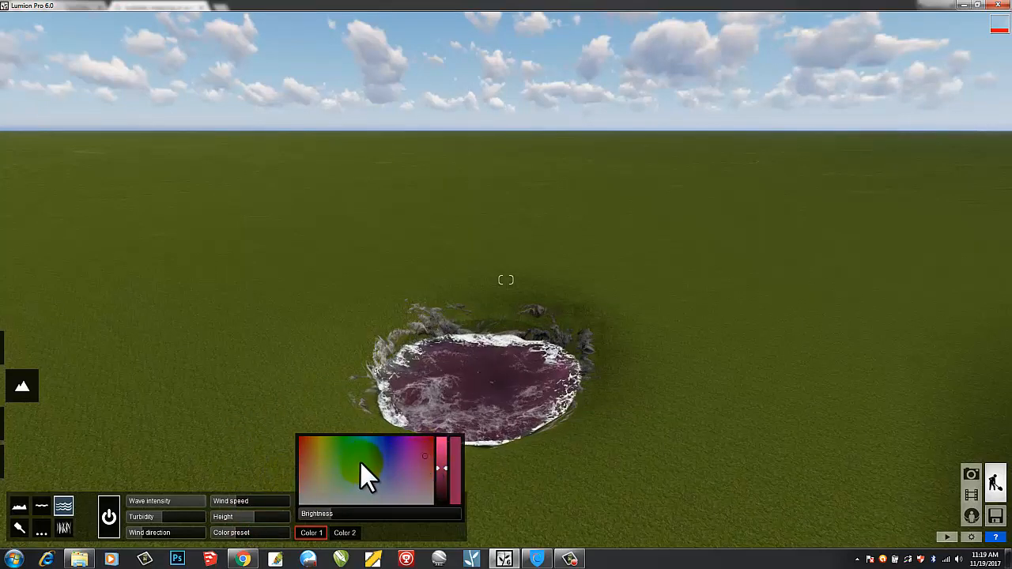
pyautogui.click(340, 448)
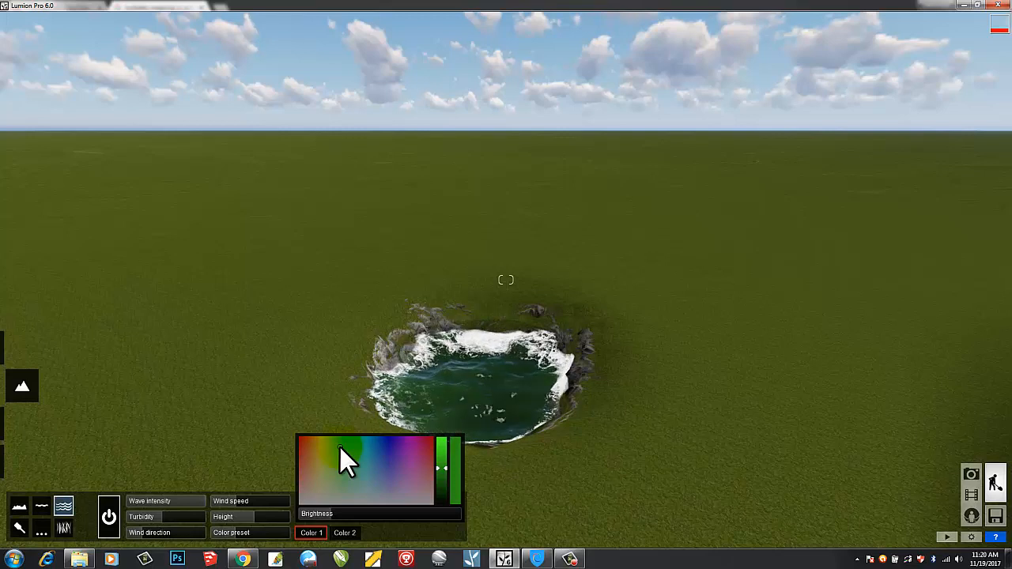
pyautogui.moveTo(339, 448); pyautogui.dragTo(208, 474)
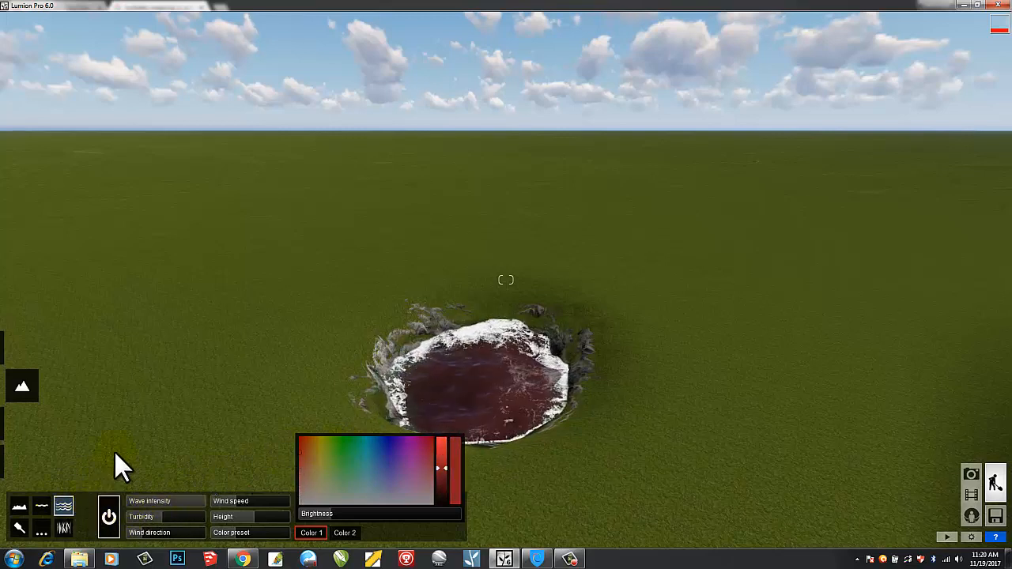
pyautogui.moveTo(361, 456)
pyautogui.mouseDown()
pyautogui.moveTo(346, 449)
pyautogui.moveTo(387, 474)
pyautogui.mouseUp()
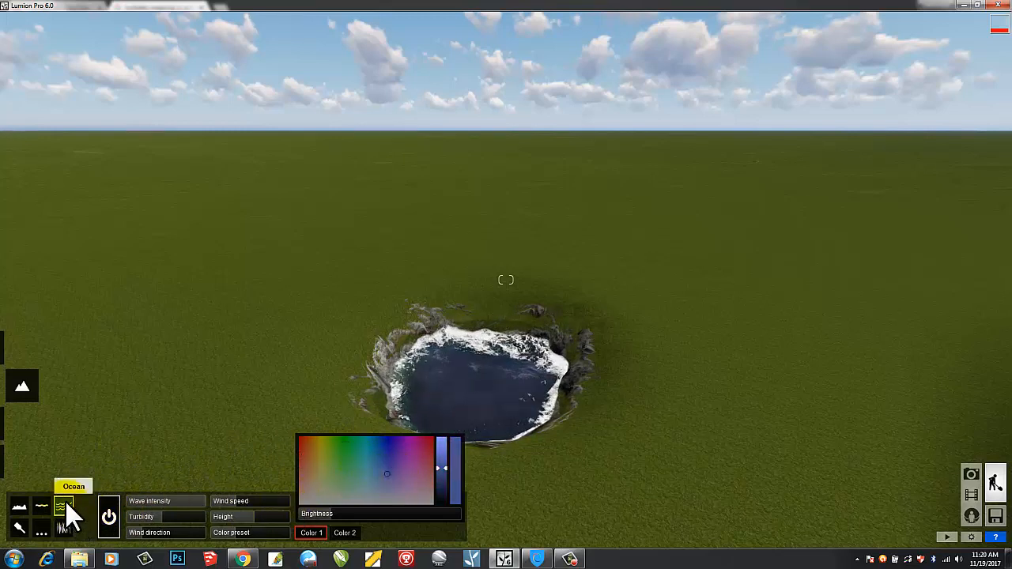